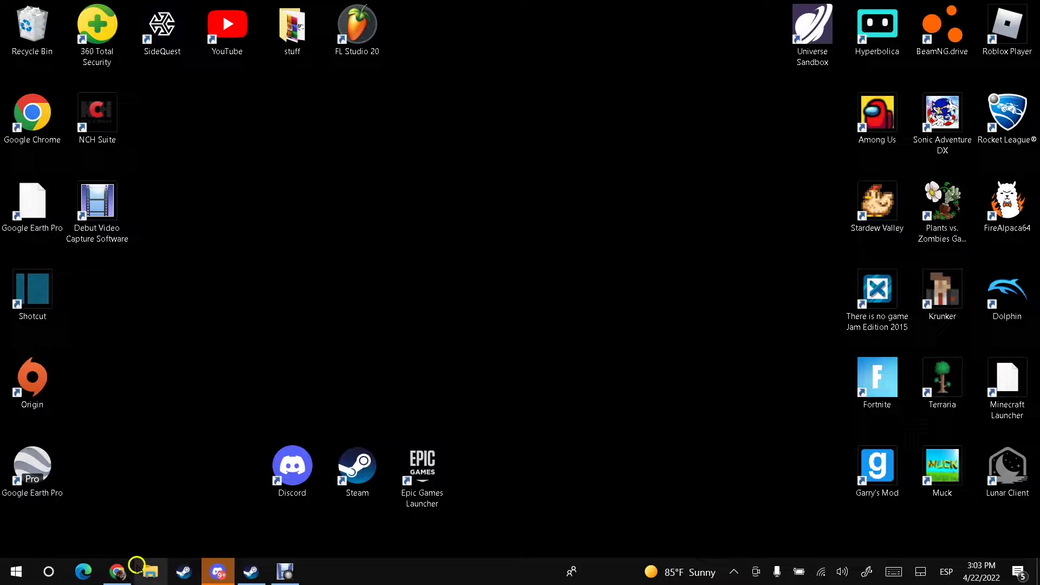
# Step: Search Chrome for 'side quest' and open SideQuest's Download & Setup page
pyautogui.moveTo(116, 572)
pyautogui.click(147, 484)
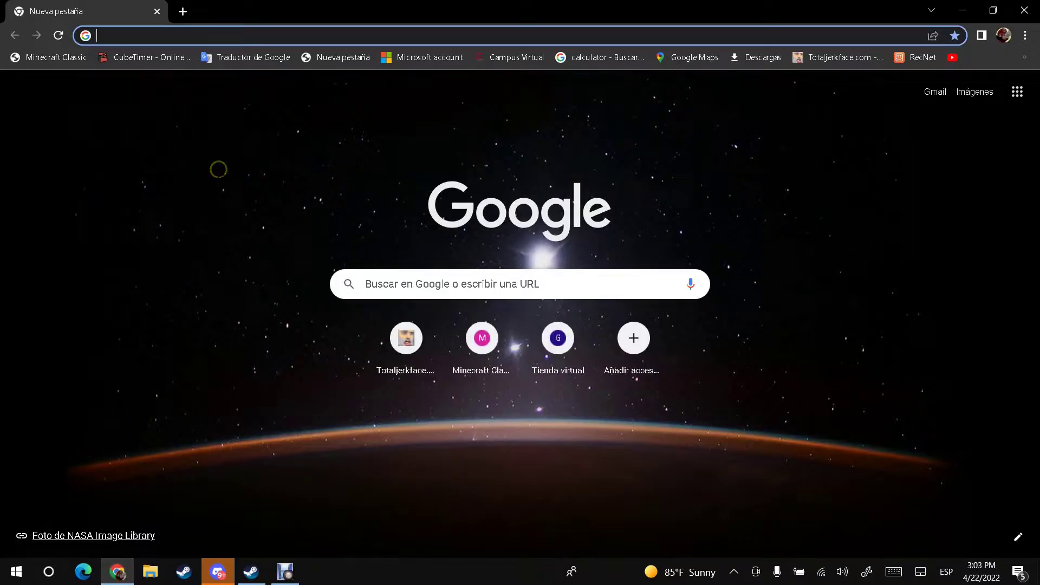
pyautogui.write('side quest')
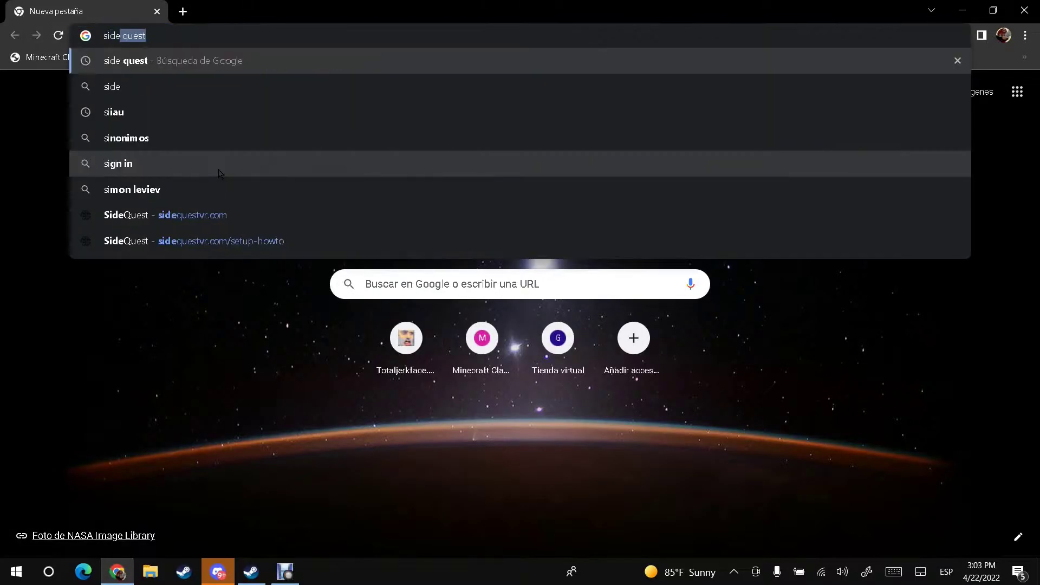
pyautogui.press('Return')
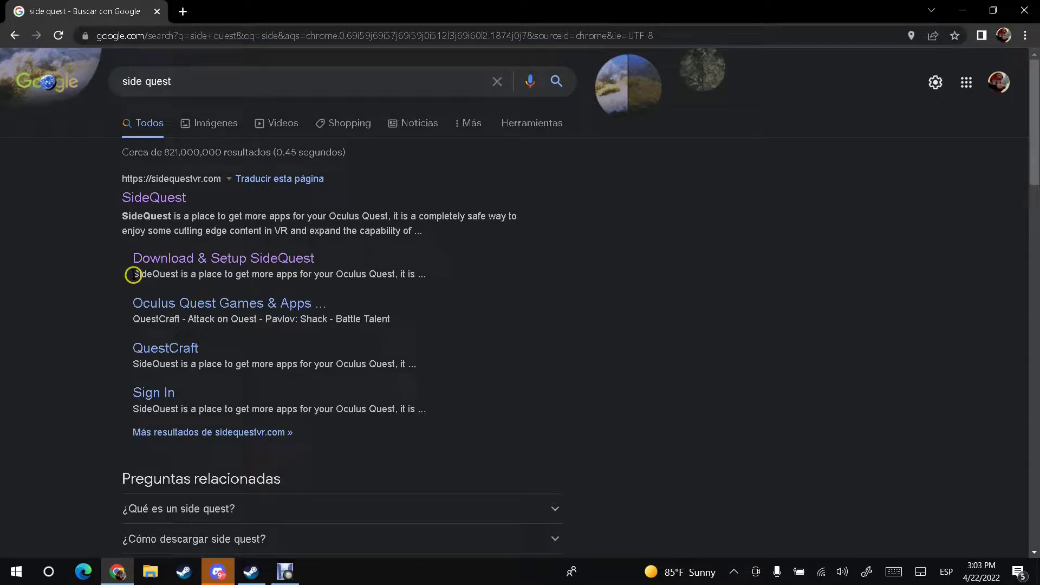
pyautogui.click(263, 258)
pyautogui.scroll(-2, 217, 242)
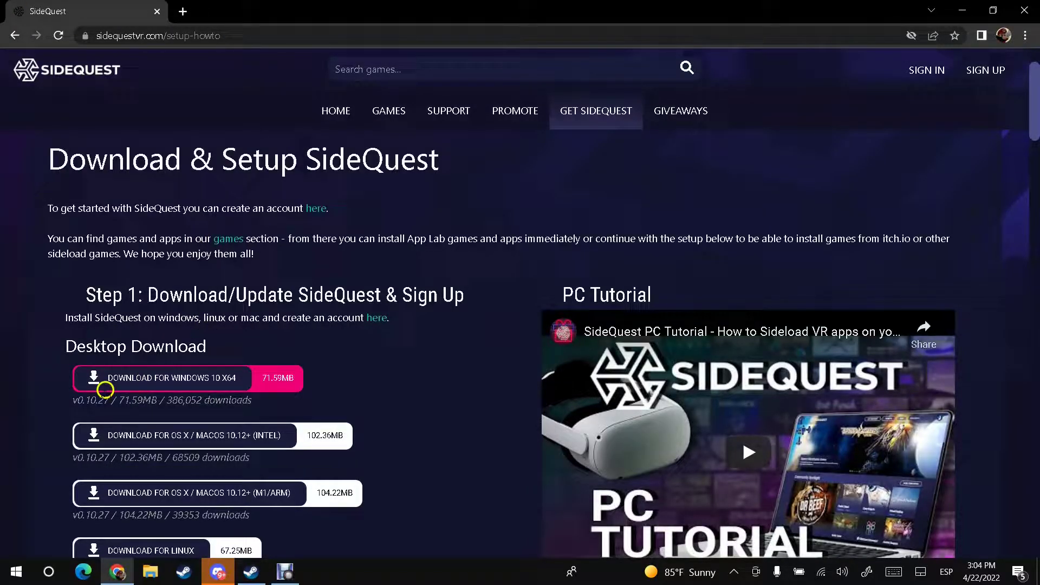
# Step: Download the Windows 10 x64 SideQuest installer and install it for the current user only
pyautogui.click(270, 385)
pyautogui.click(293, 540)
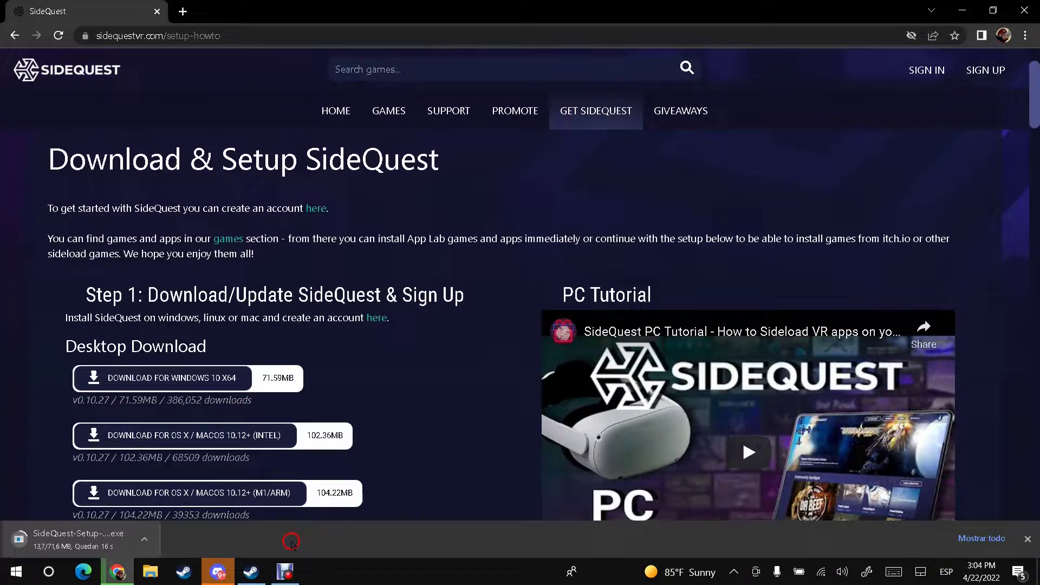
pyautogui.click(26, 539)
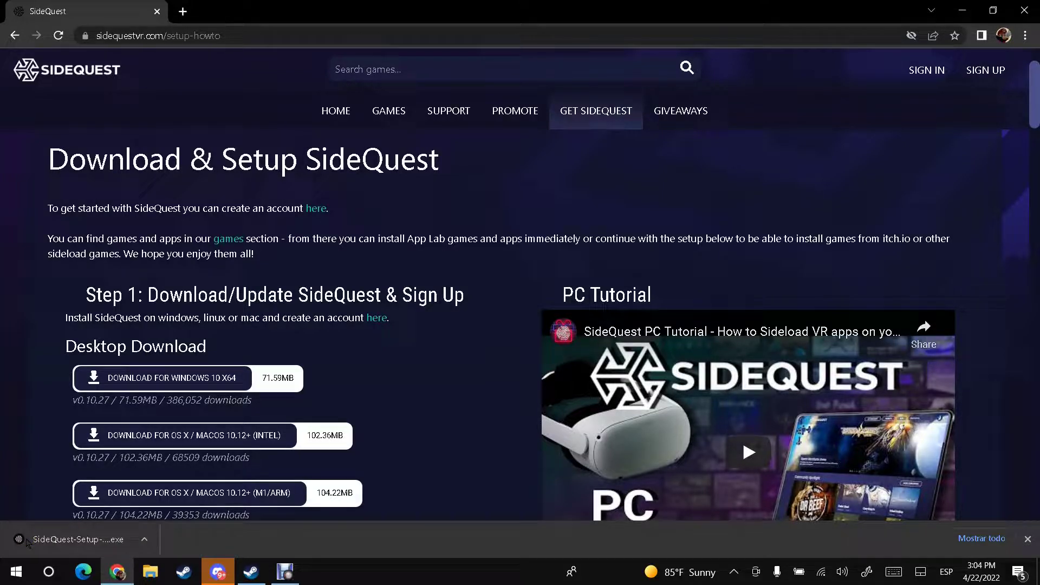
pyautogui.click(381, 281)
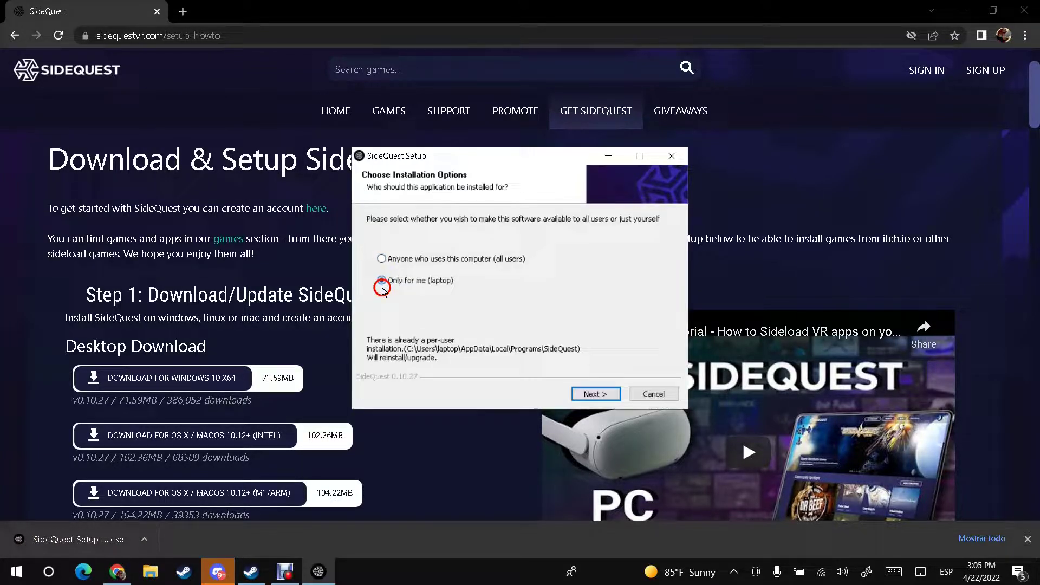
pyautogui.click(575, 395)
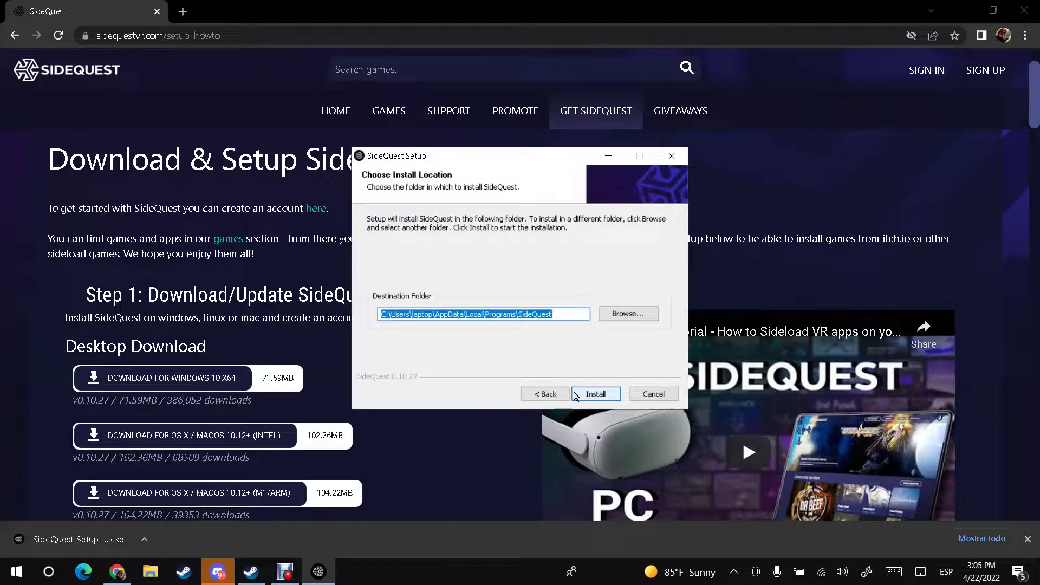
pyautogui.click(594, 396)
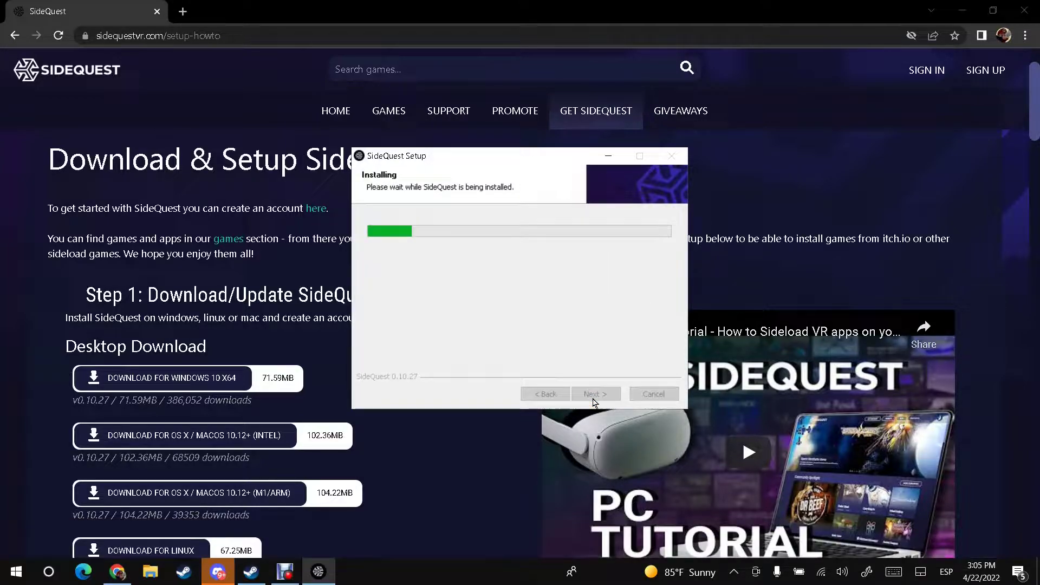
pyautogui.click(579, 396)
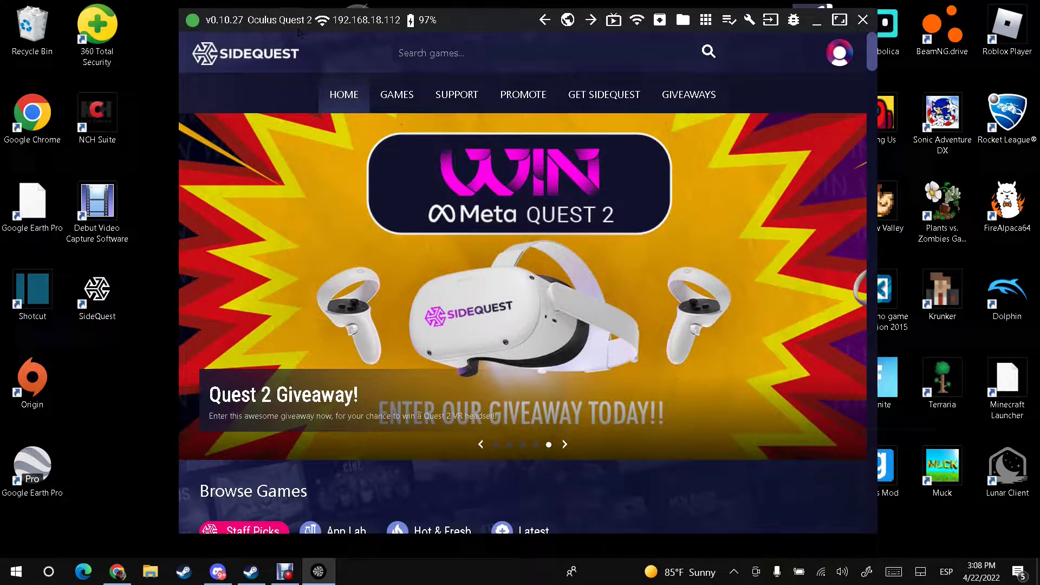
# Step: Start a search for QuestCraft in SideQuest's search box
pyautogui.click(491, 50)
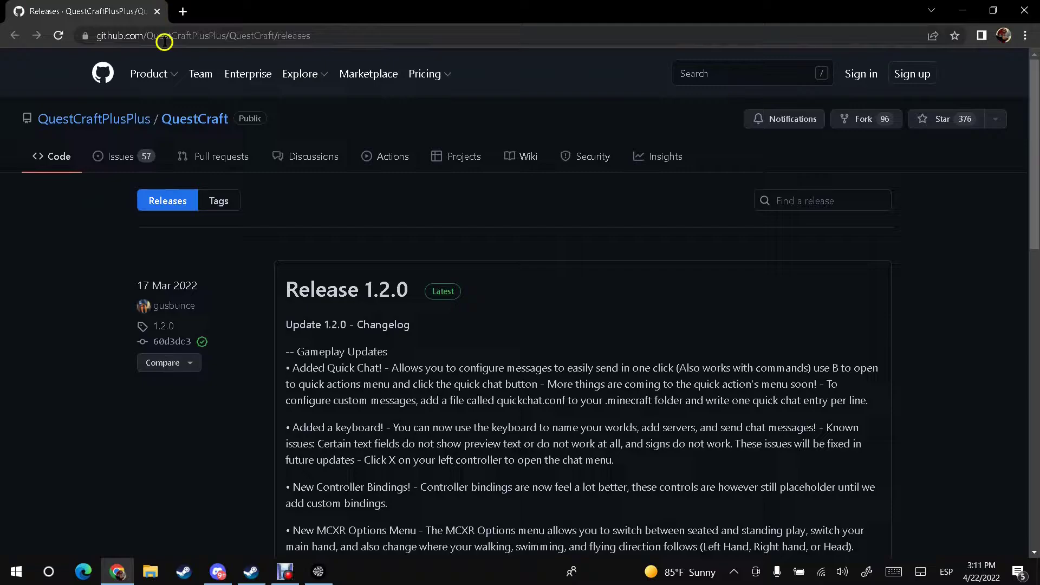
# Step: Download app-debug.apk from the QuestCraft 1.2.0 release assets
pyautogui.scroll(-2, 465, 299)
pyautogui.scroll(-15, 465, 298)
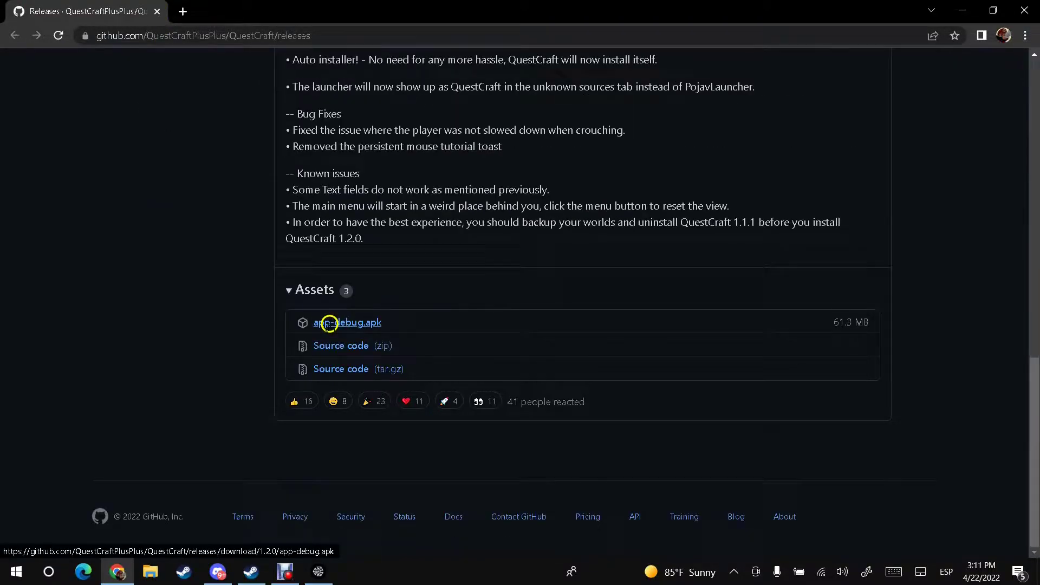
pyautogui.click(329, 324)
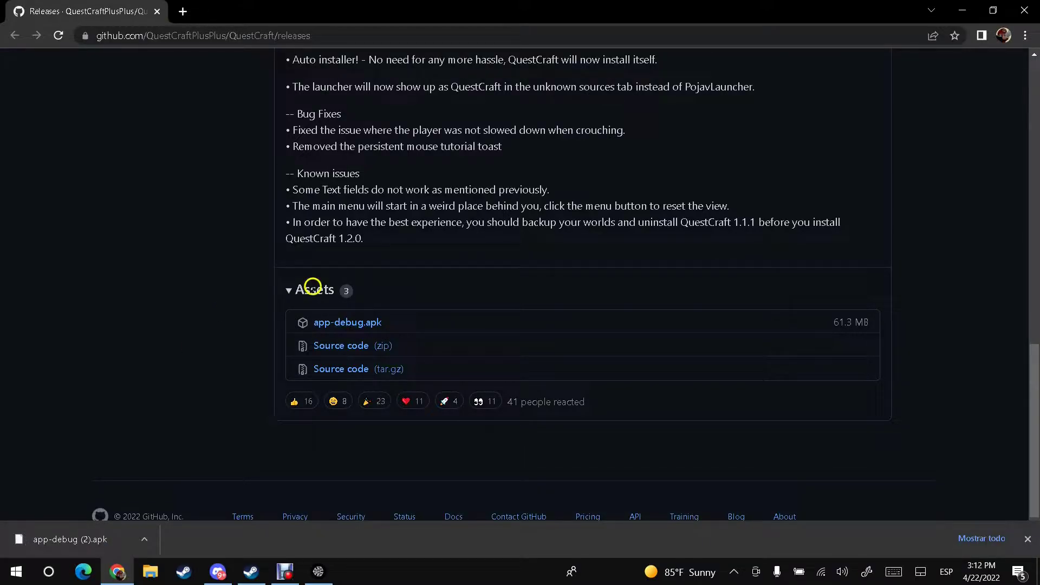
# Step: Drag the downloaded apk onto SideQuest's top bar to sideload it to the Quest 2
pyautogui.click(992, 11)
pyautogui.moveTo(301, 506)
pyautogui.mouseDown()
pyautogui.moveTo(212, 129)
pyautogui.moveTo(197, 20)
pyautogui.moveTo(239, 19)
pyautogui.mouseUp()
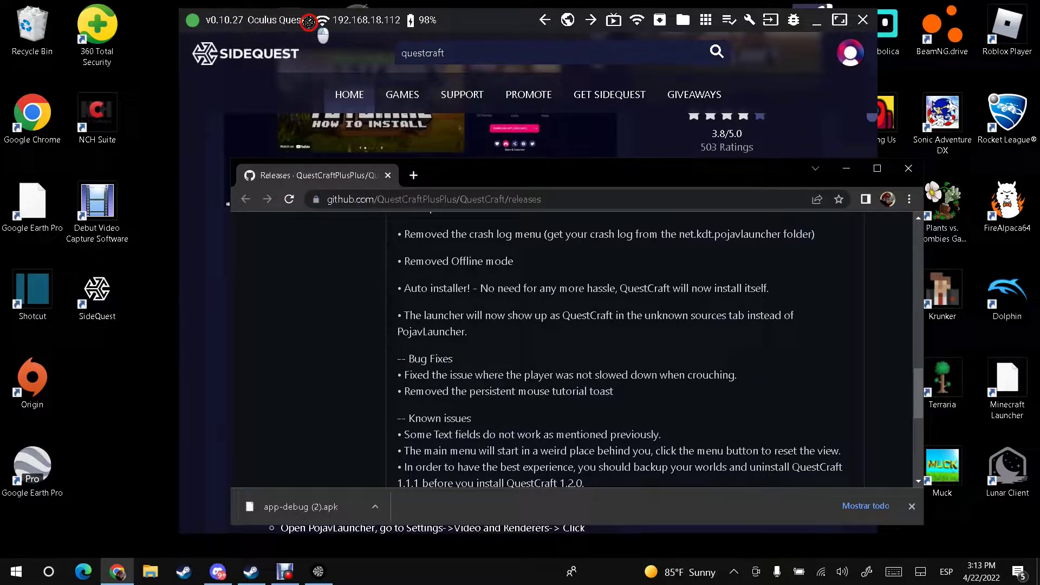
pyautogui.moveTo(314, 129); pyautogui.dragTo(196, 24)
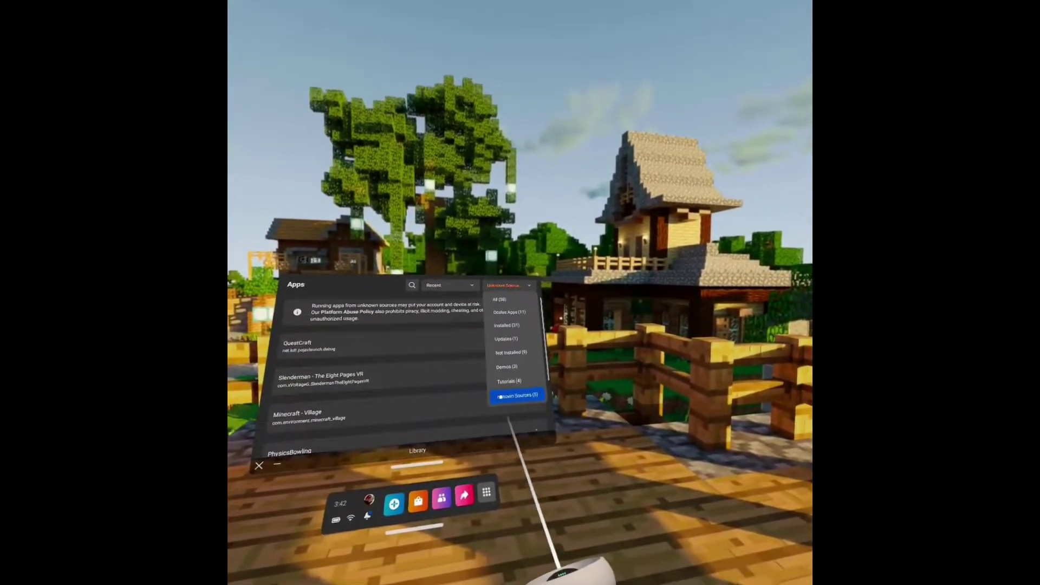
# Step: Filter the App Library to Unknown Sources and launch QuestCraft
pyautogui.click(515, 401)
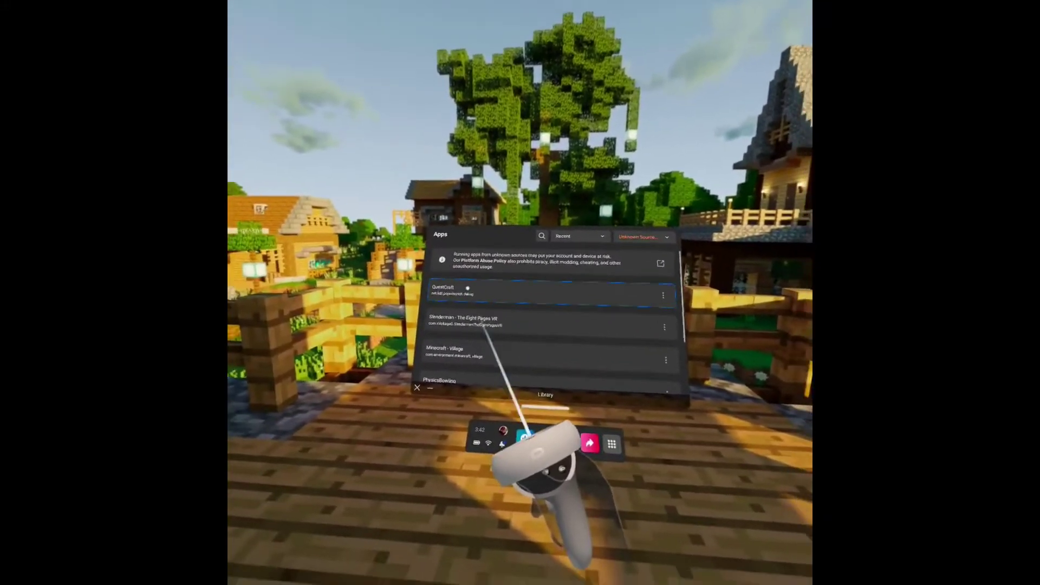
pyautogui.click(487, 305)
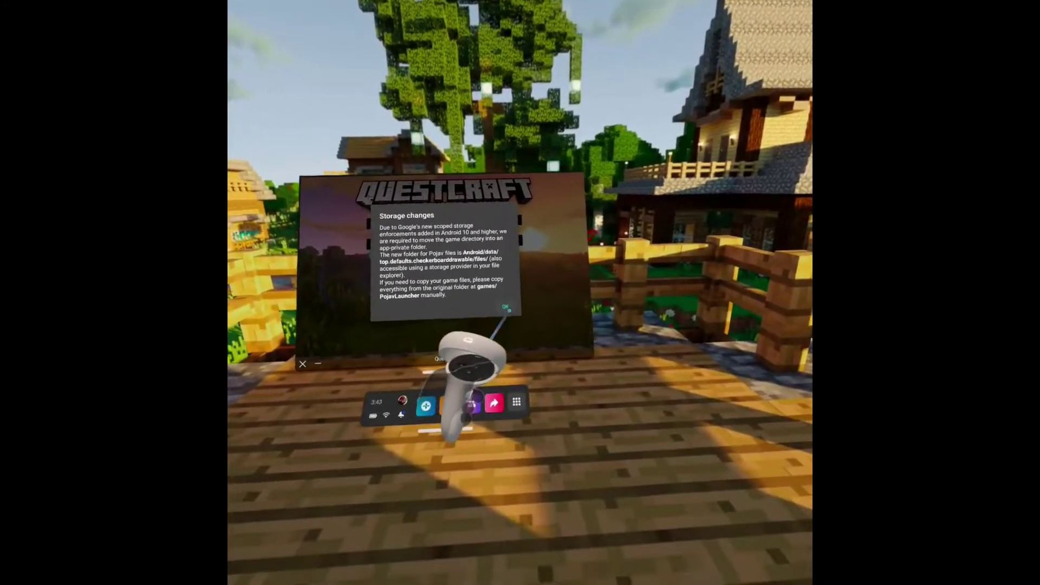
# Step: Dismiss the storage notice, keep English (United States), and start Microsoft login
pyautogui.click(505, 307)
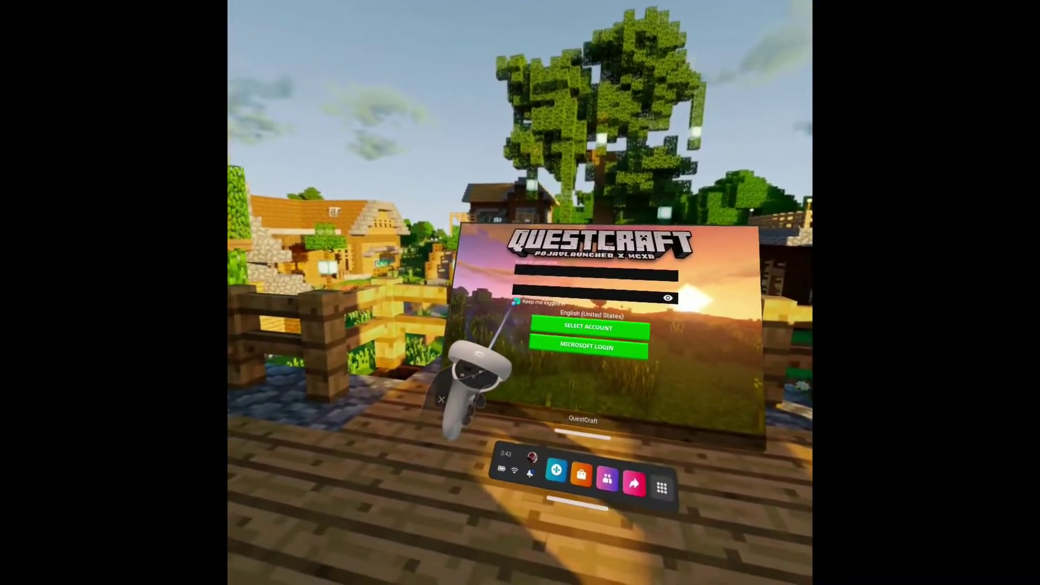
pyautogui.click(542, 331)
pyautogui.click(509, 338)
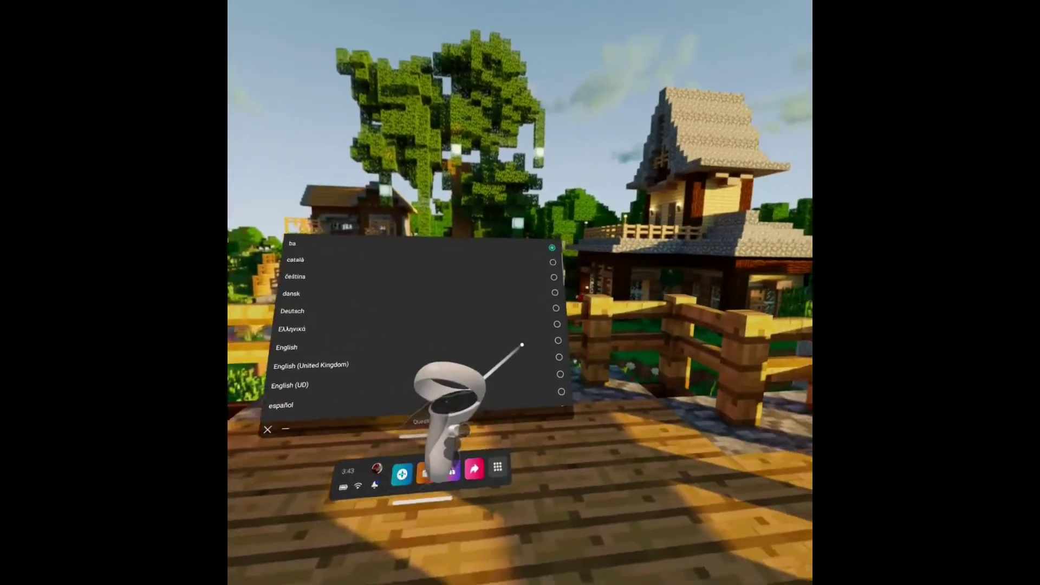
pyautogui.click(531, 342)
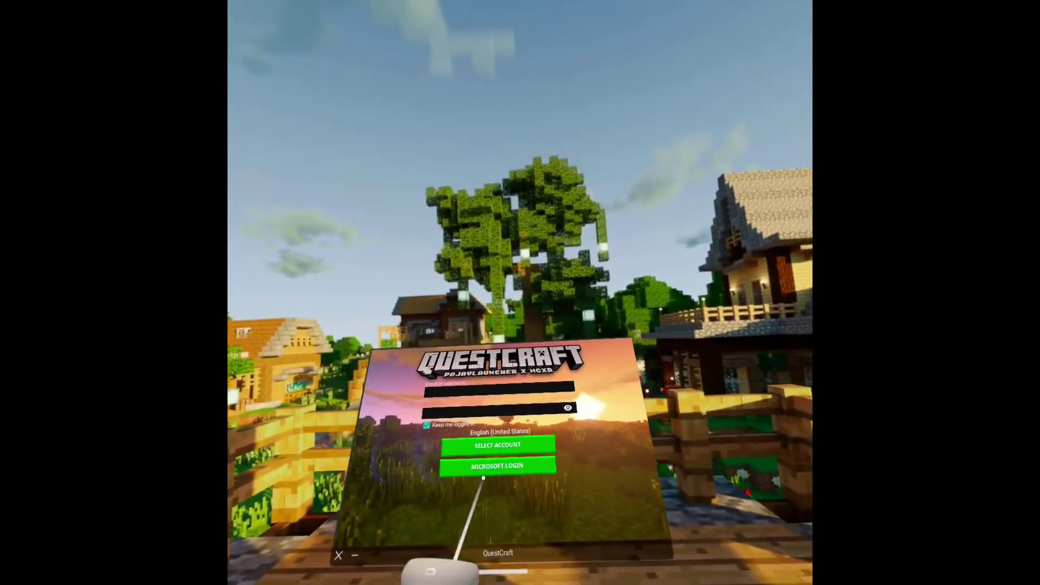
pyautogui.click(483, 472)
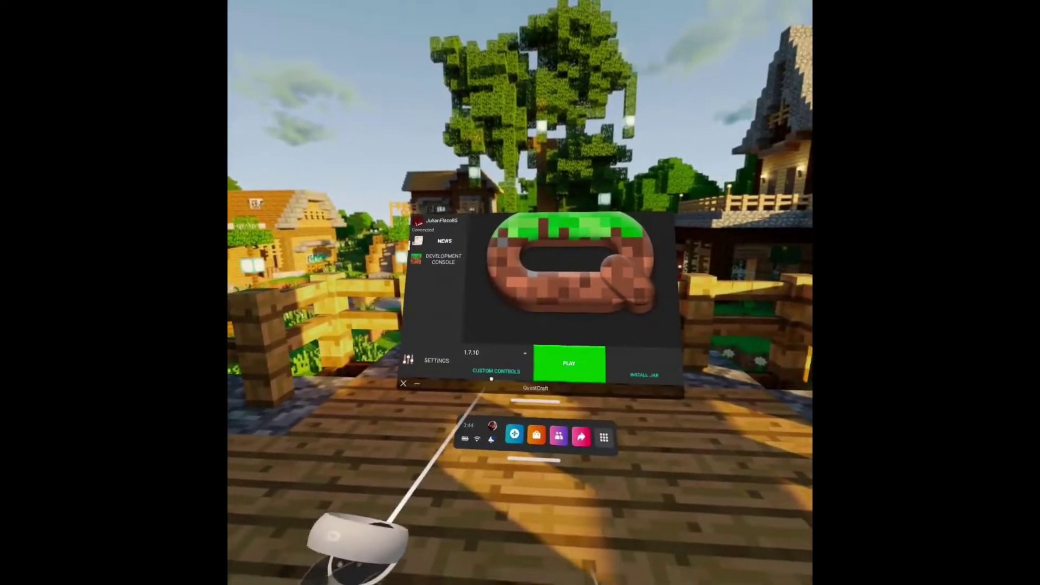
# Step: Select fabric-loader-0.13.3 as the game version
pyautogui.click(494, 353)
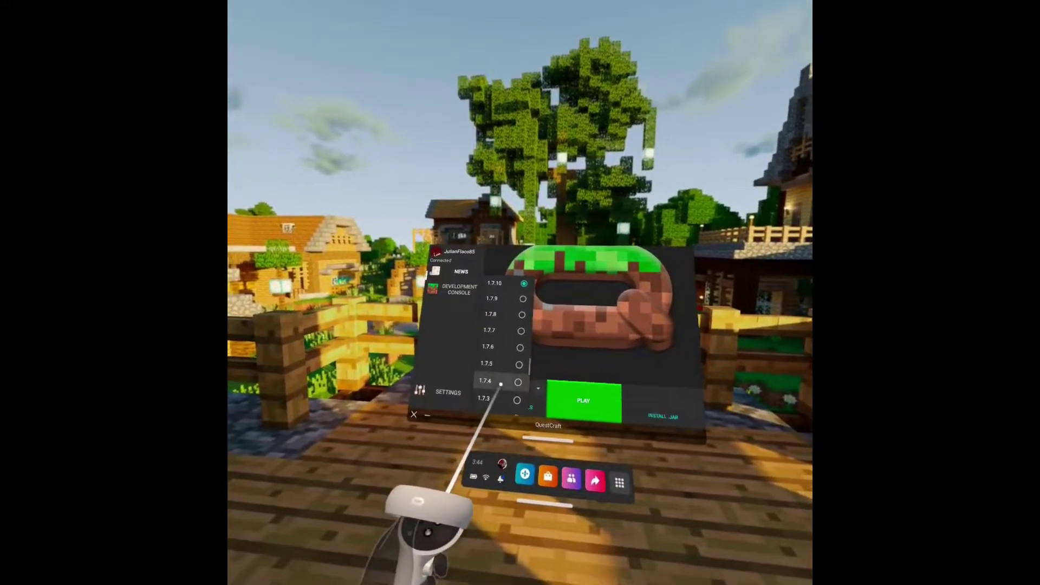
pyautogui.scroll(-3, 500, 384)
pyautogui.scroll(-10, 496, 390)
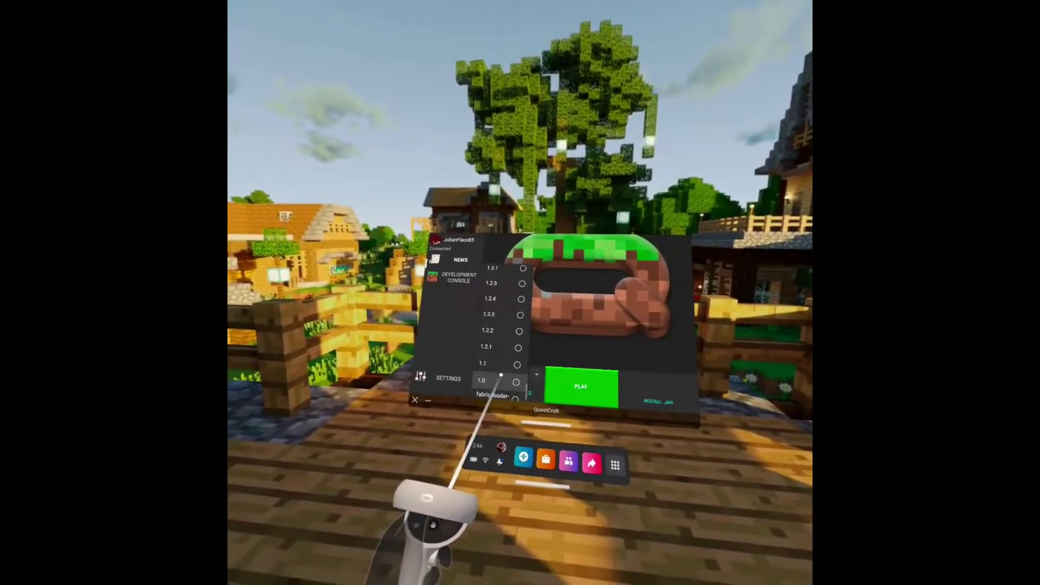
pyautogui.click(490, 376)
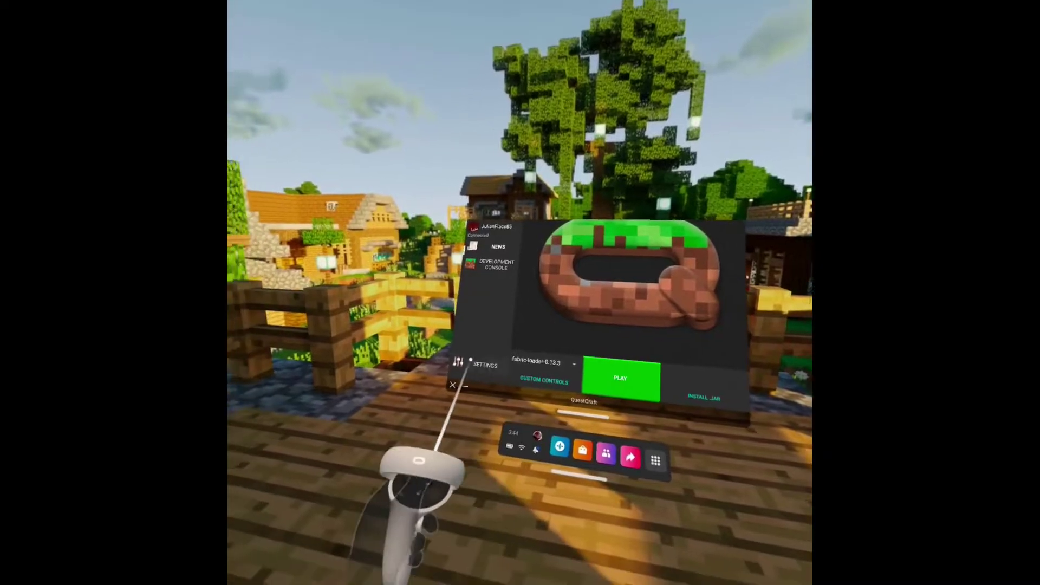
# Step: Set the renderer to gl4es 1.1.5 (OpenGL ES 3) and resolution scale to 150%
pyautogui.click(471, 360)
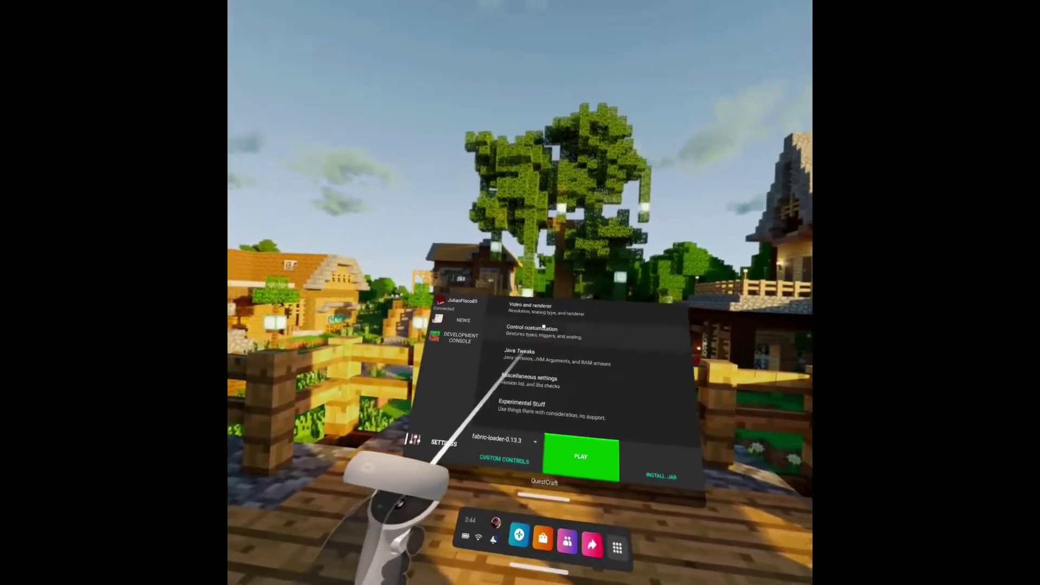
pyautogui.click(543, 312)
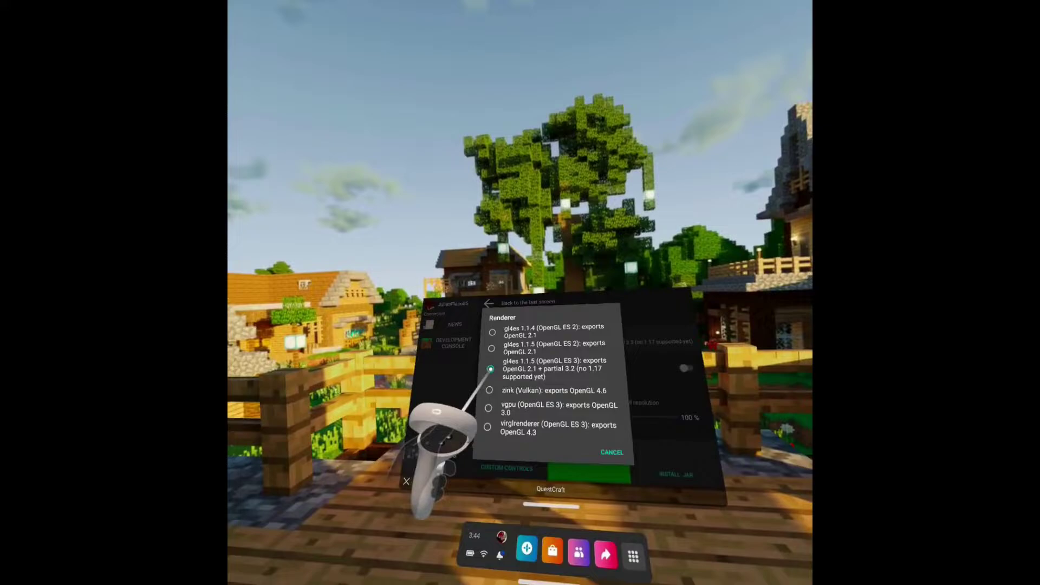
pyautogui.click(472, 368)
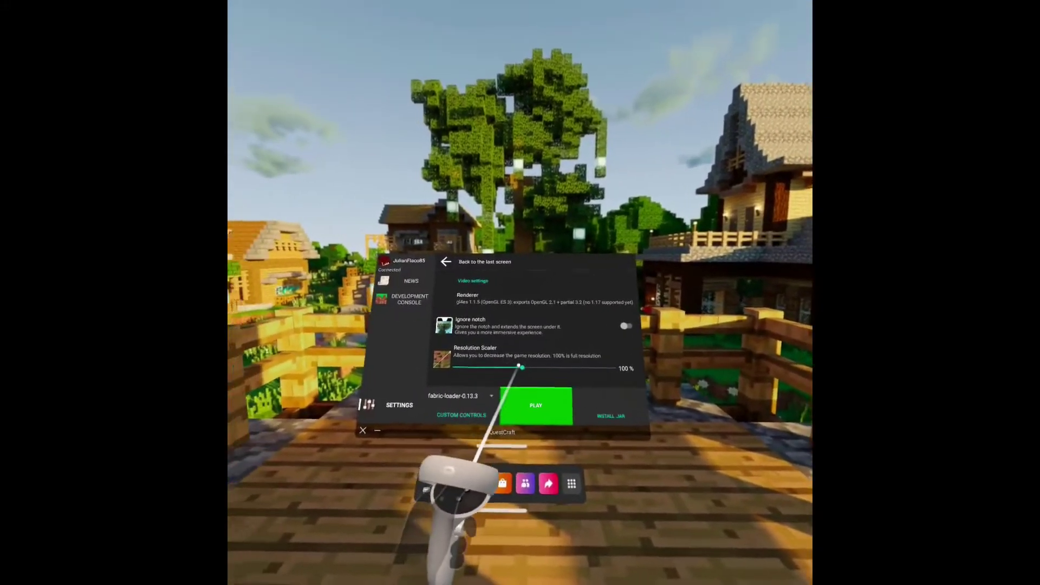
pyautogui.moveTo(521, 368); pyautogui.dragTo(541, 409)
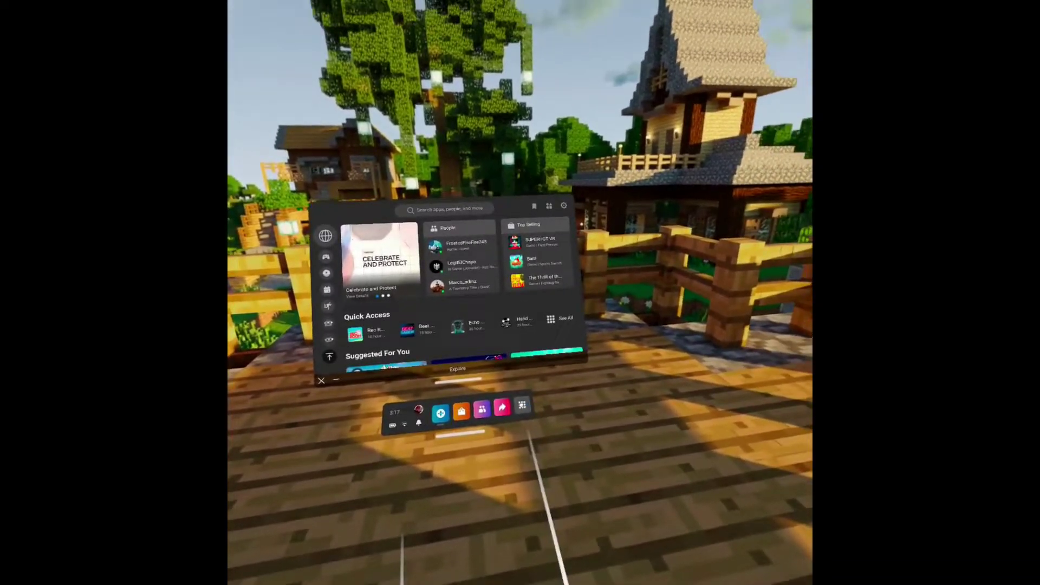
# Step: Relaunch QuestCraft from the Unknown Sources library and pick the saved account
pyautogui.click(561, 417)
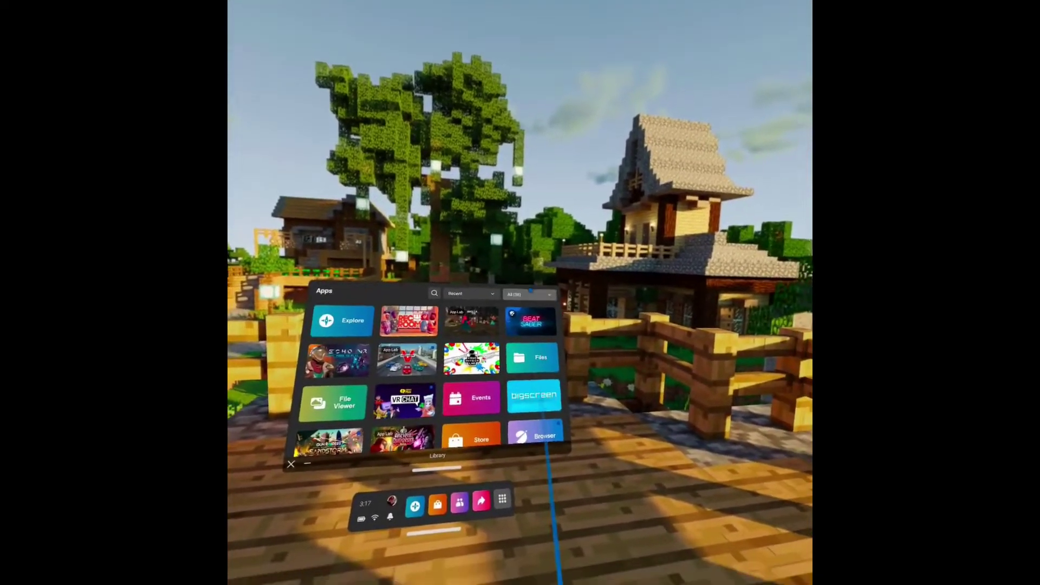
pyautogui.click(547, 313)
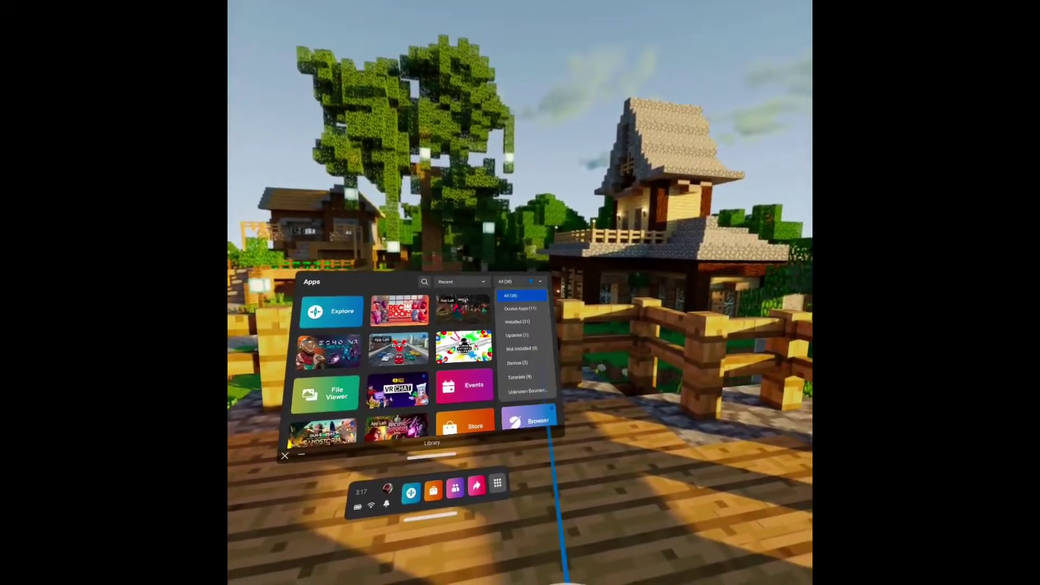
pyautogui.click(533, 385)
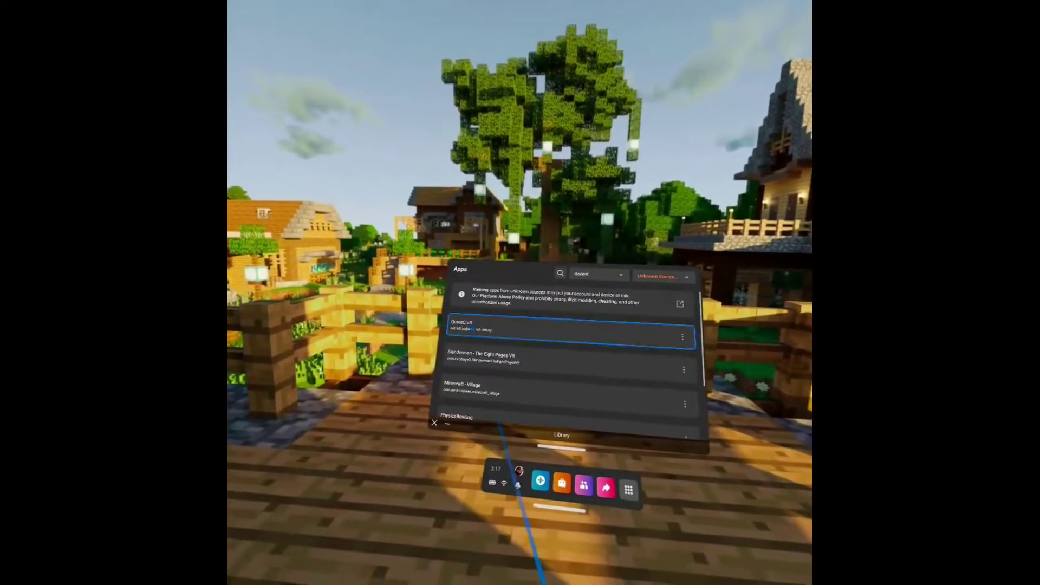
pyautogui.click(498, 395)
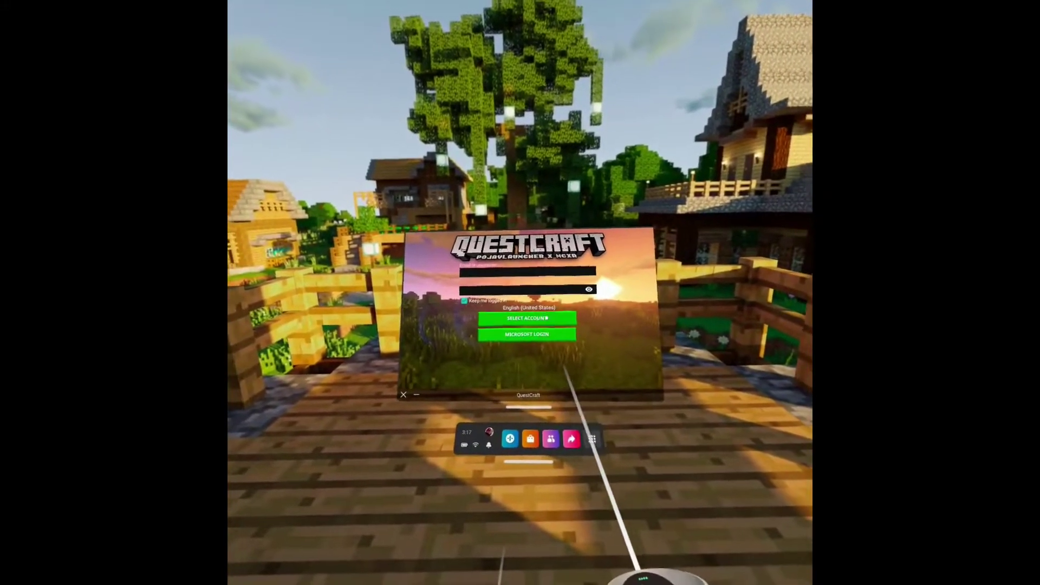
pyautogui.click(546, 318)
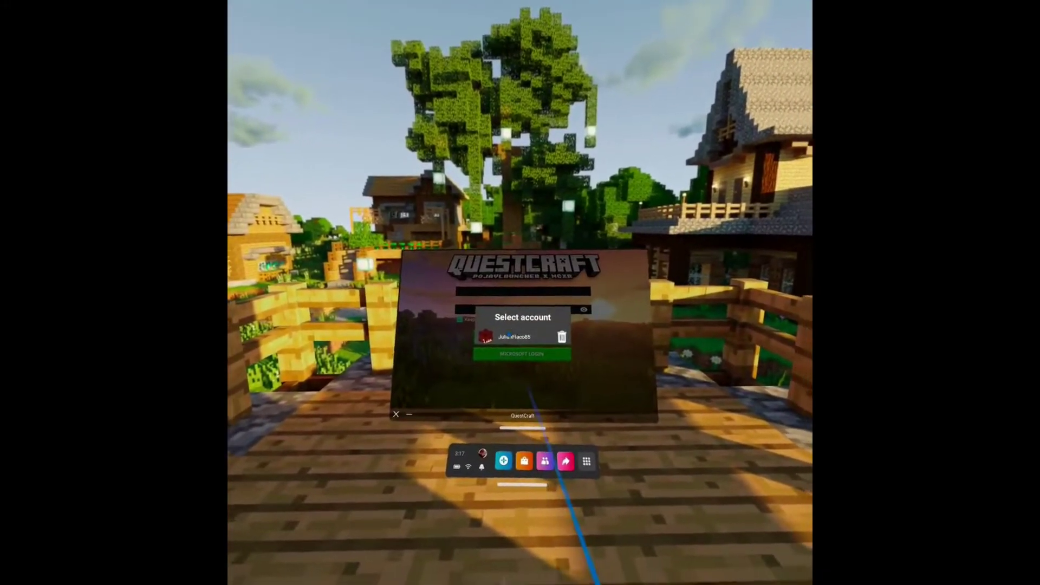
pyautogui.click(520, 342)
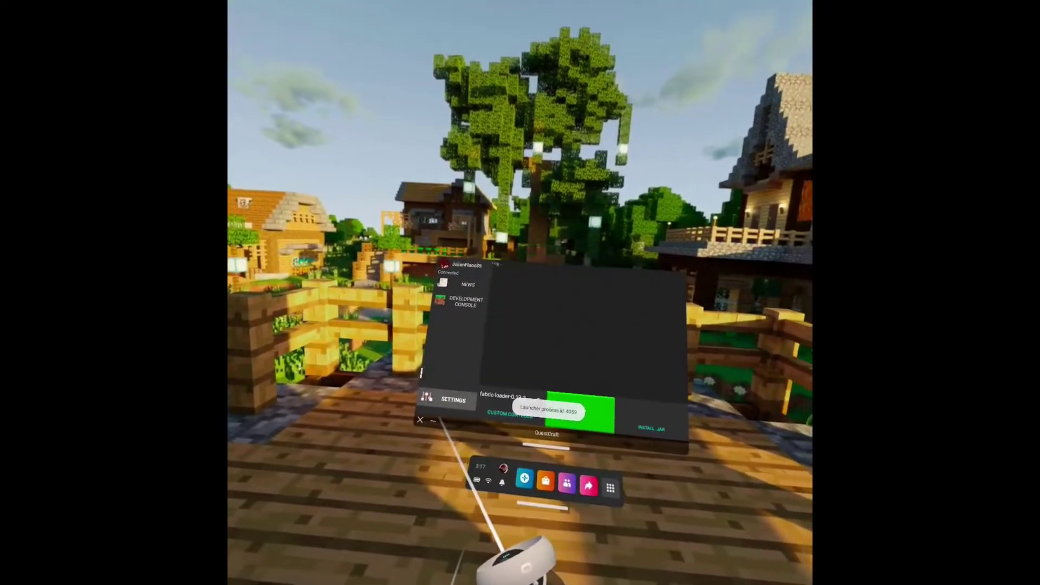
# Step: Launch the game with Play and accept the OpenGL 3.2 warning
pyautogui.click(450, 399)
pyautogui.click(580, 412)
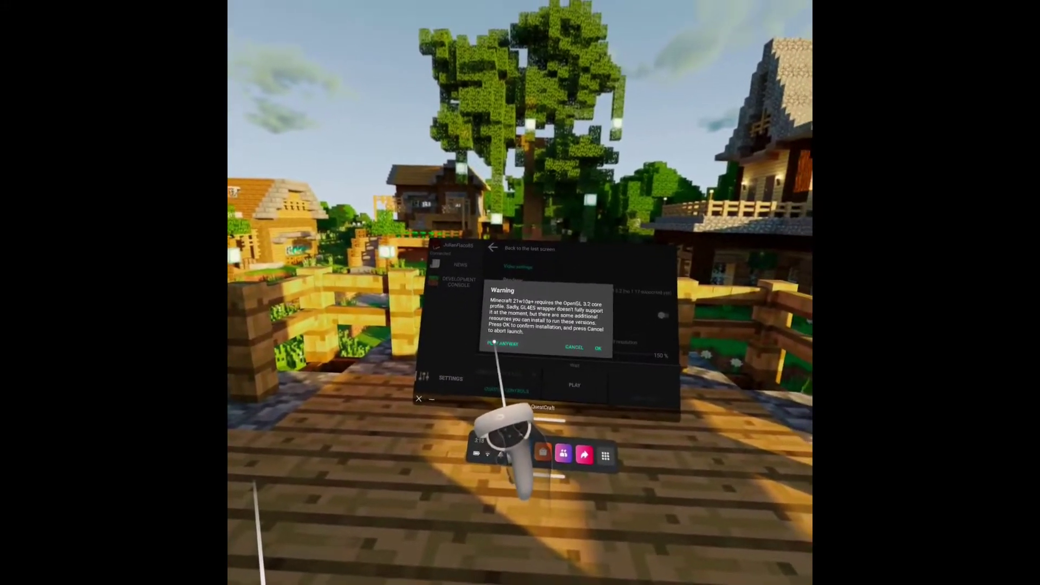
pyautogui.click(504, 336)
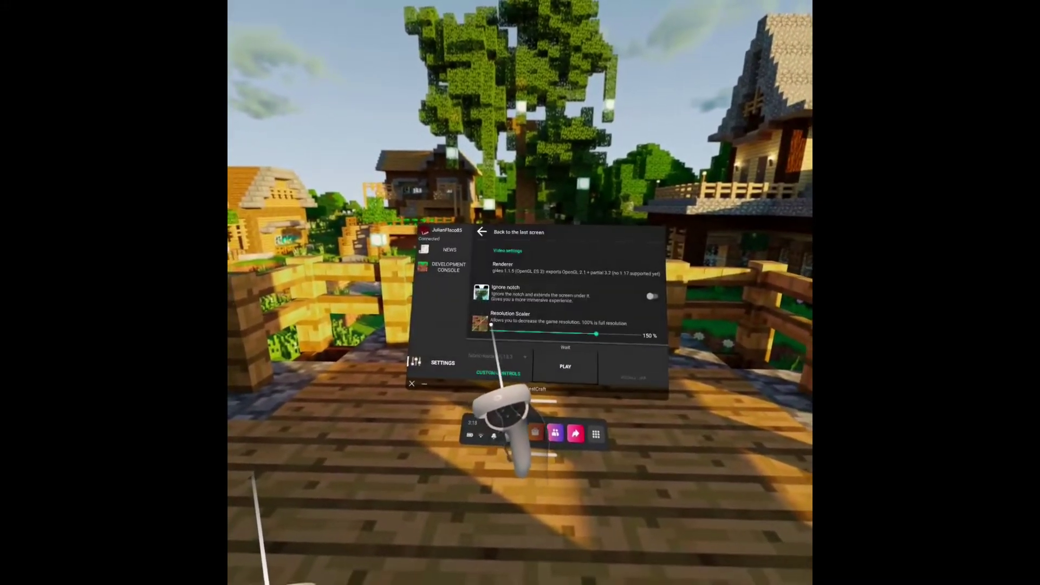